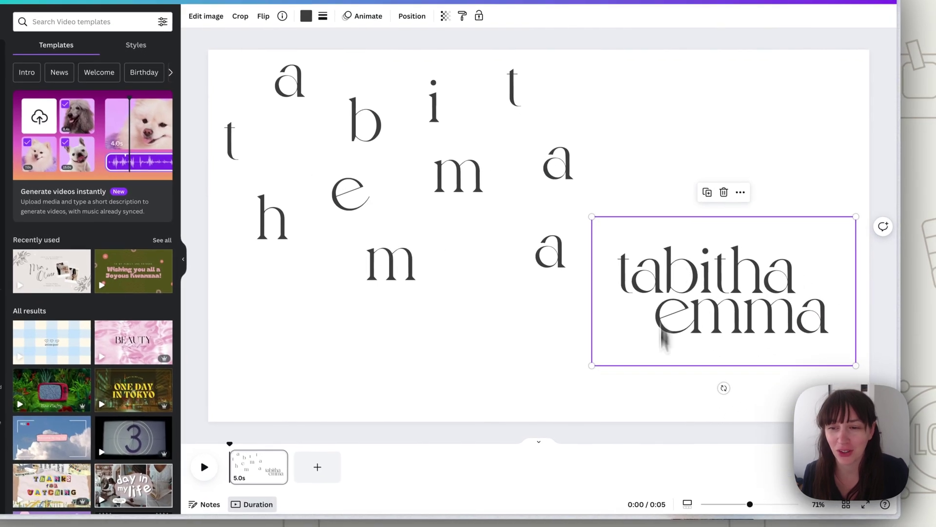
Step: Nudge the stacked tabitha emma wordmark a little higher beside the scattered letters
left_click(675, 190)
left_click_drag(719, 312, 713, 291)
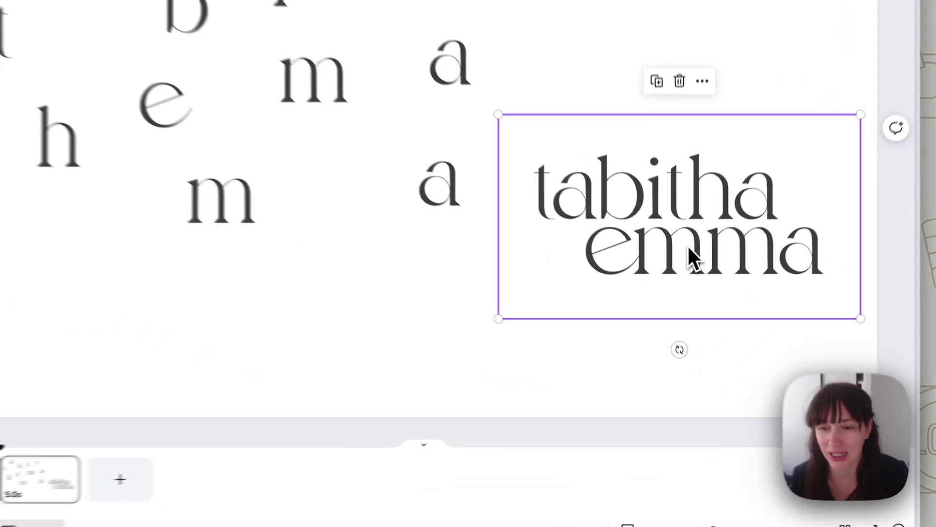
Step: Move the tabitha emma wordmark into the middle of the loose letter cluster
left_click_drag(694, 310, 674, 307)
left_click_drag(648, 243, 655, 299)
left_click_drag(592, 320, 578, 261)
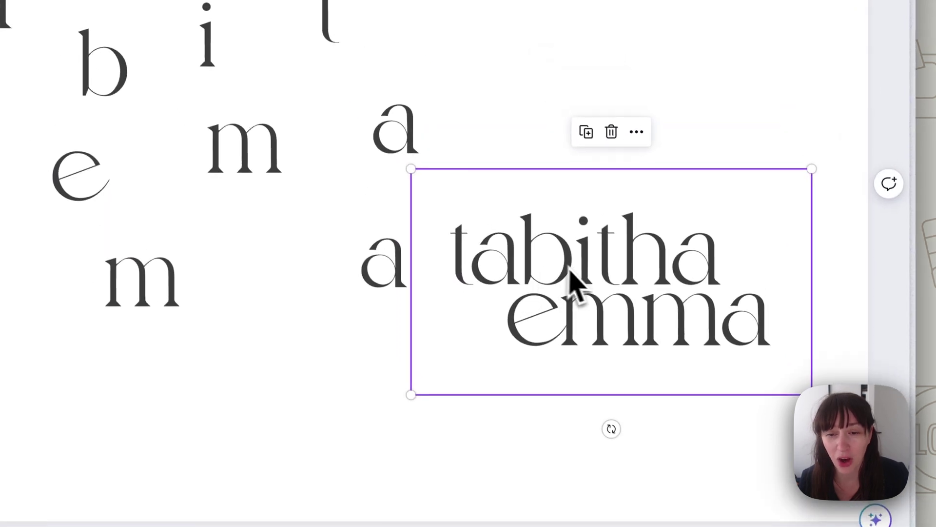
left_click_drag(617, 339, 367, 284)
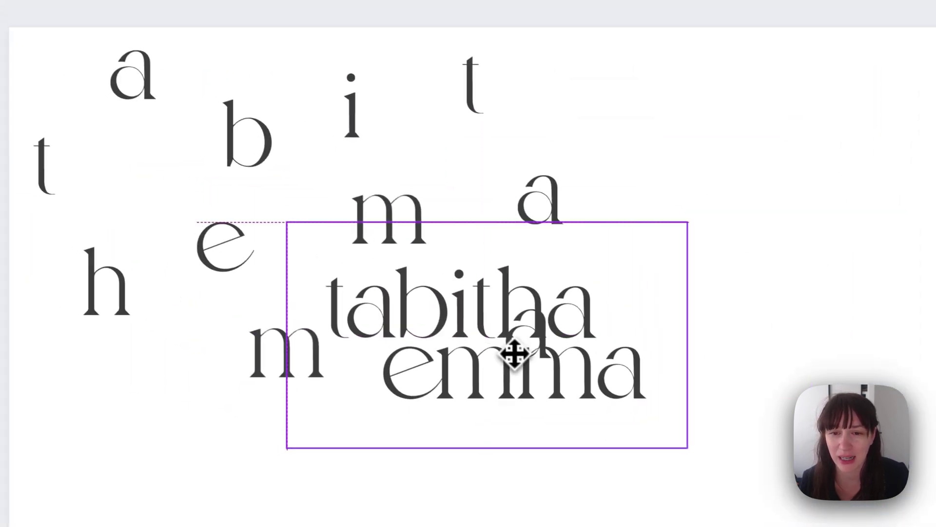
left_click_drag(513, 354, 526, 341)
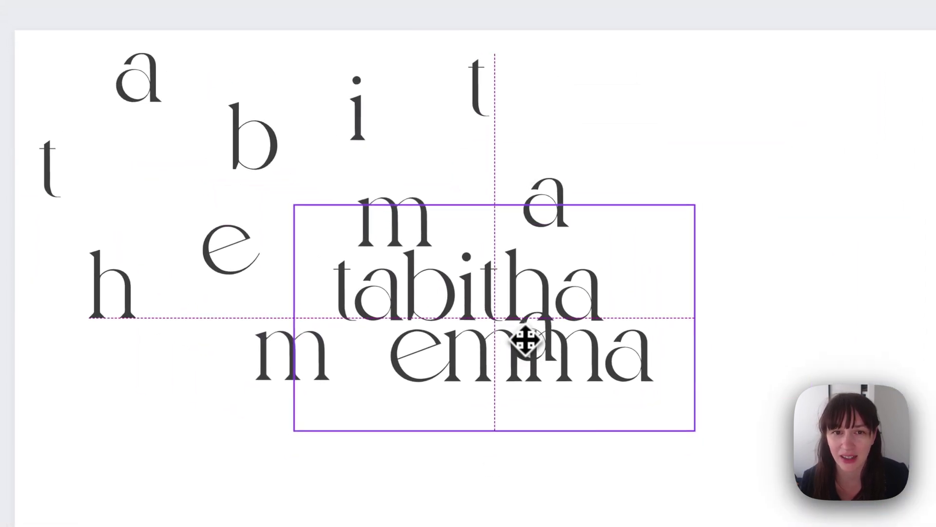
Step: Set the wordmark's transparency to 14 and lock it in place
left_click(482, 105)
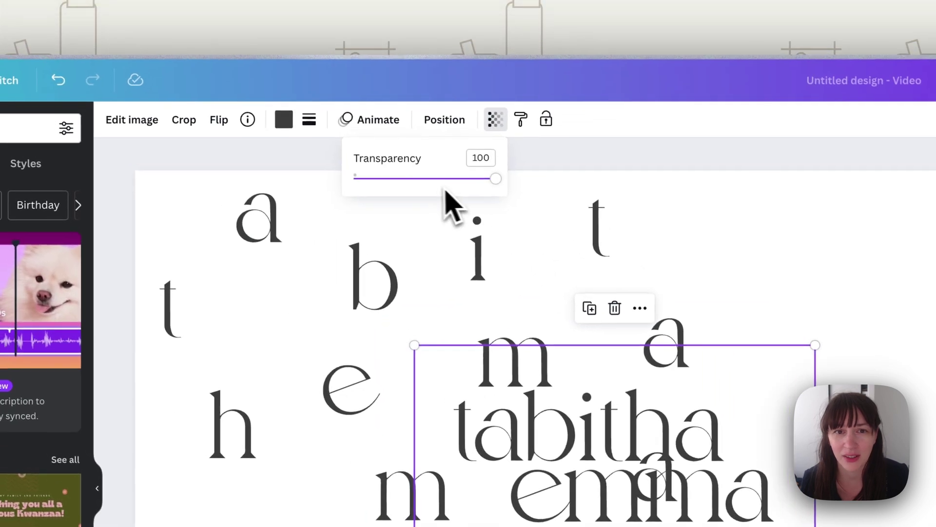
left_click_drag(424, 163, 360, 163)
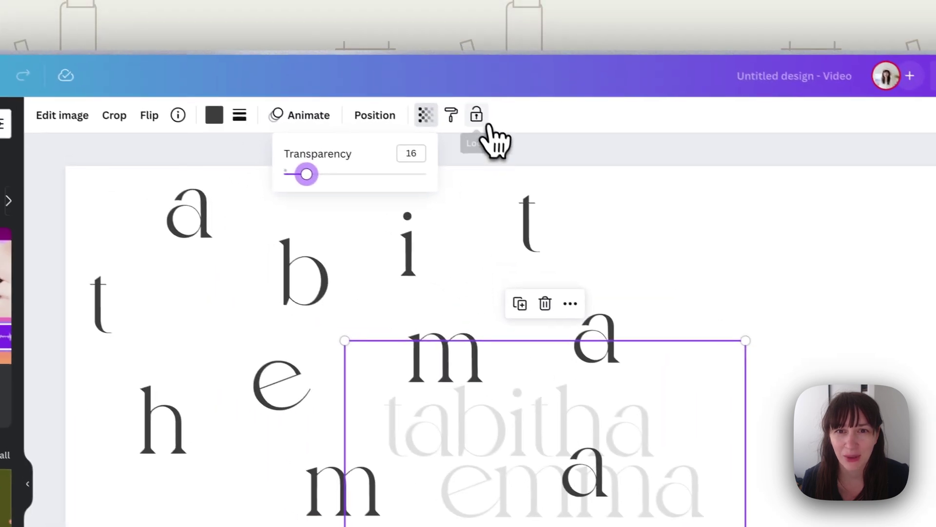
left_click(478, 117)
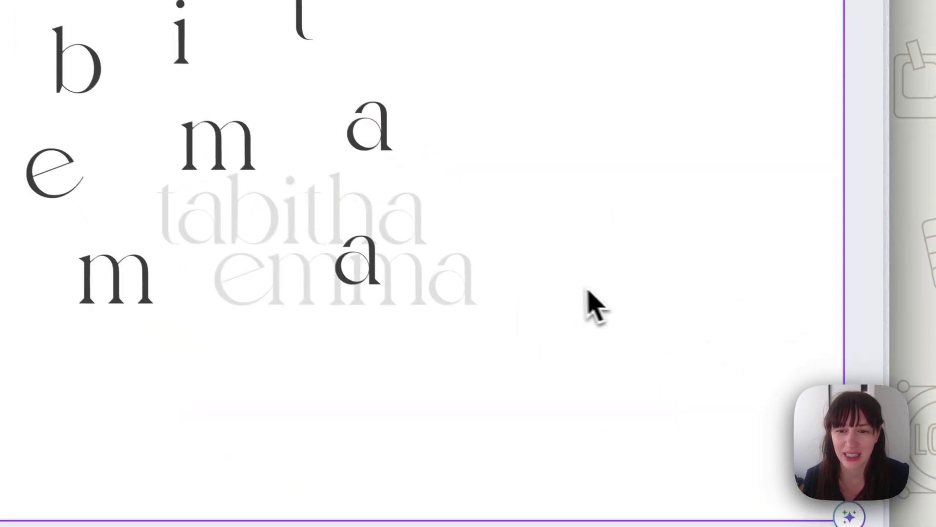
Step: Place the loose a and both m's over the faded emma guide
left_click_drag(375, 271, 568, 350)
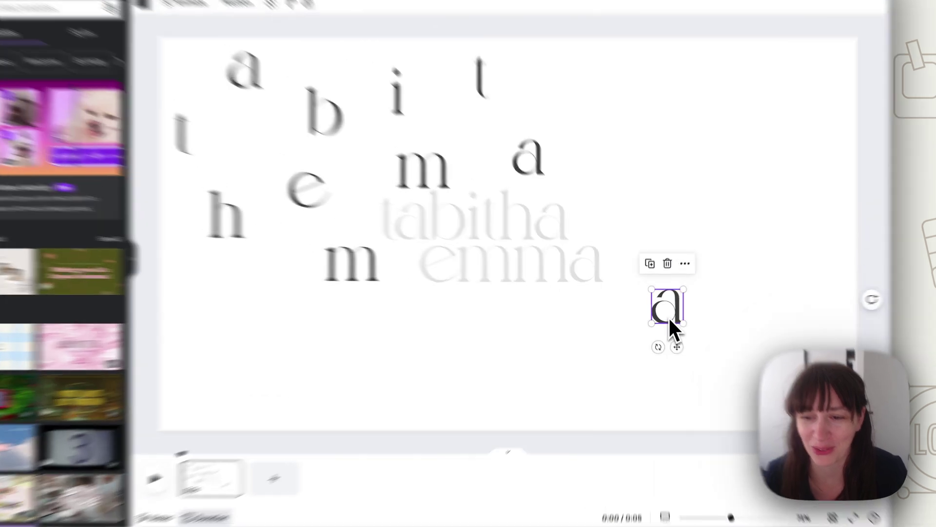
left_click_drag(668, 316, 588, 275)
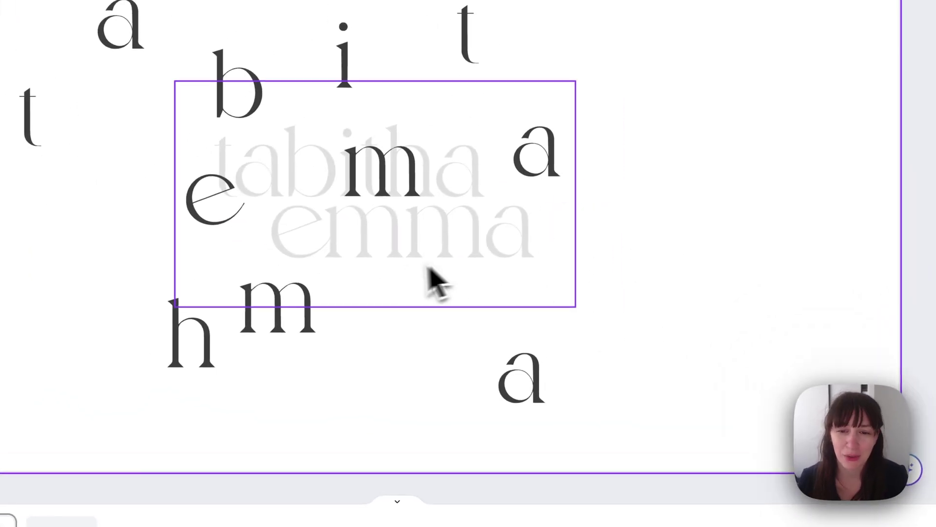
left_click_drag(389, 183, 370, 244)
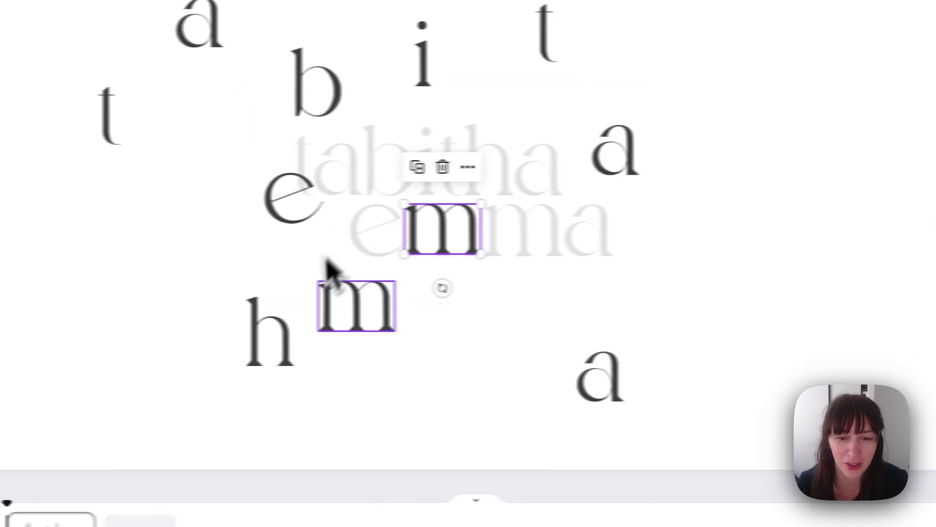
left_click_drag(294, 307, 456, 229)
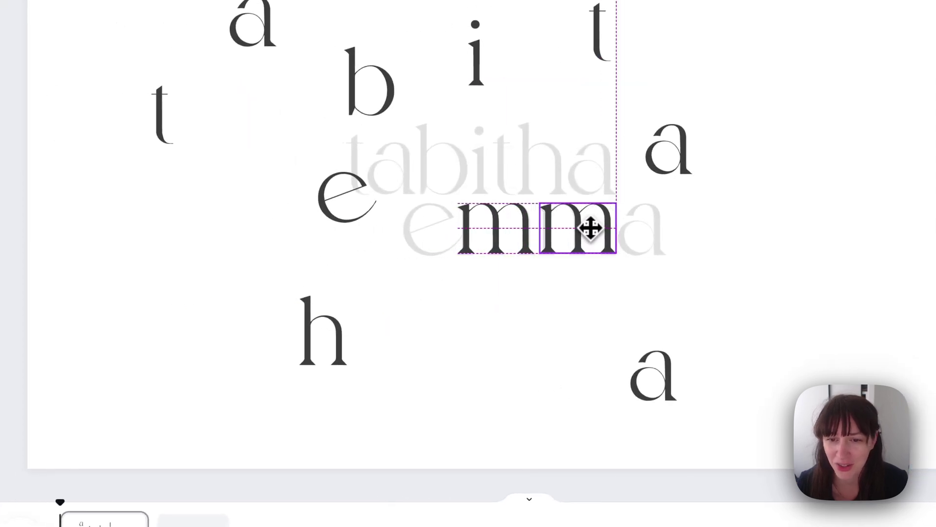
left_click_drag(593, 228, 593, 229)
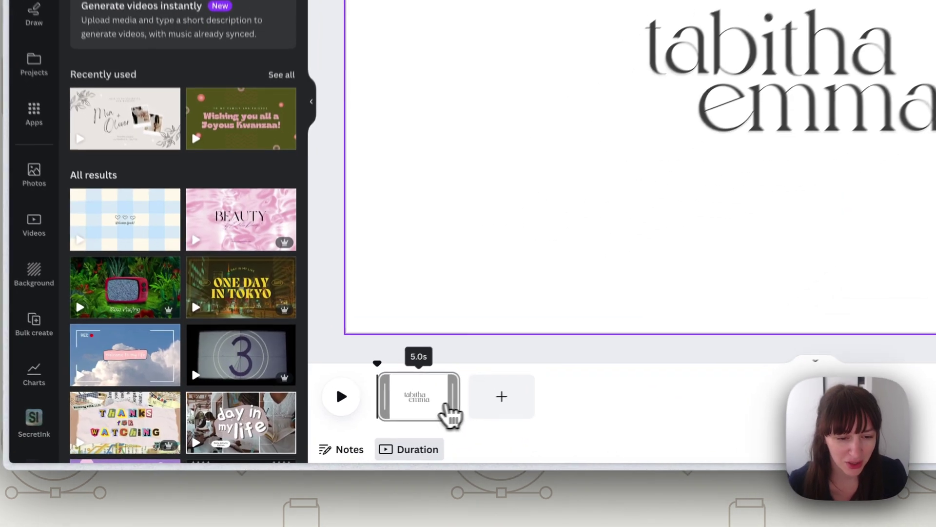
Step: Trim the page to 2.5 seconds and duplicate it
left_click_drag(353, 440, 332, 437)
left_click_drag(424, 403, 422, 405)
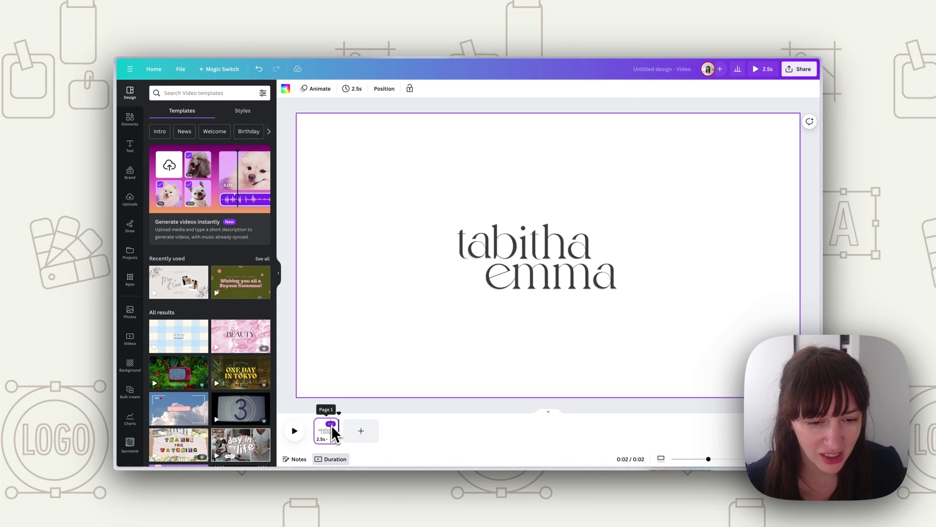
left_click(331, 424)
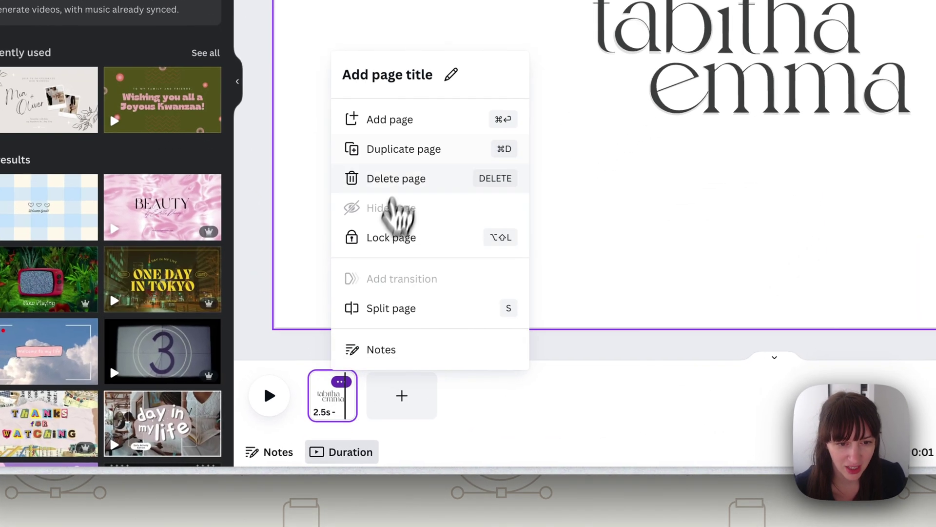
left_click(404, 149)
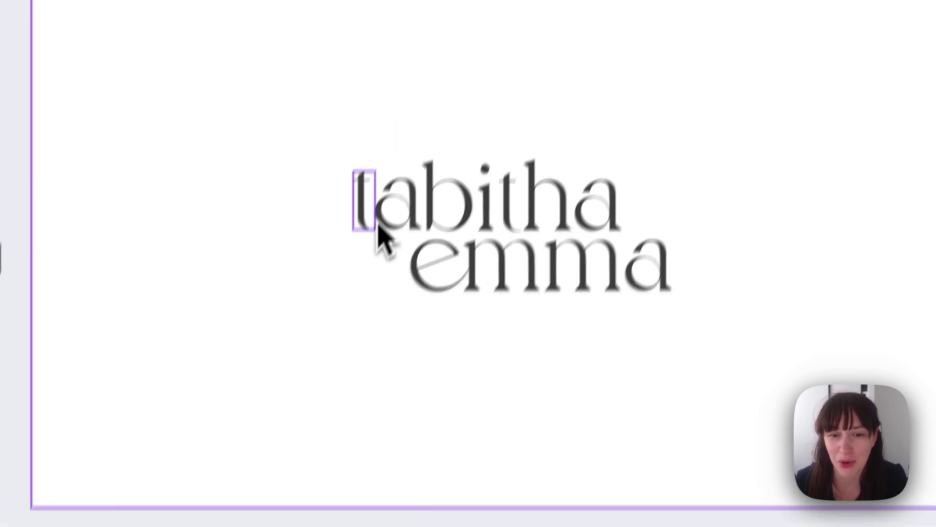
Step: On page 2, shift the a, tilt the b about 4 degrees, tilt the other a, and unlock the guide
left_click(363, 214)
left_click(360, 286)
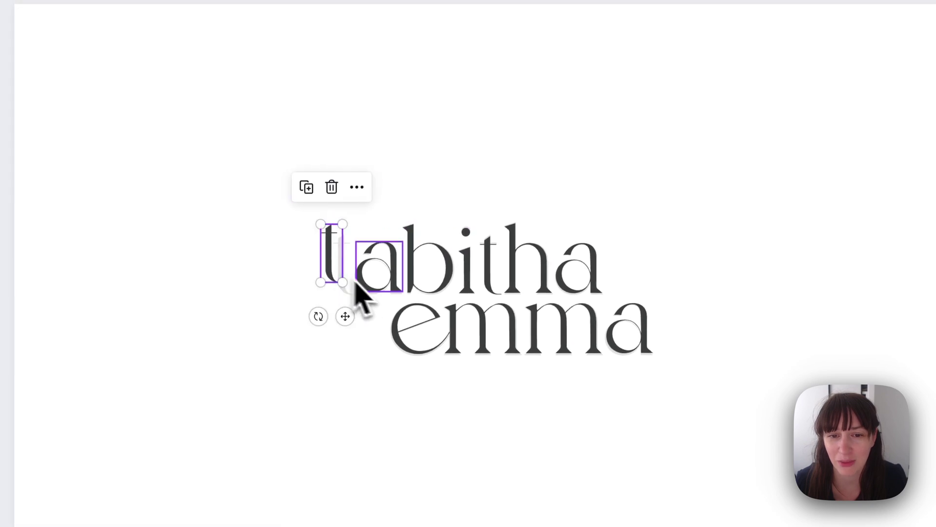
left_click_drag(360, 287, 385, 282)
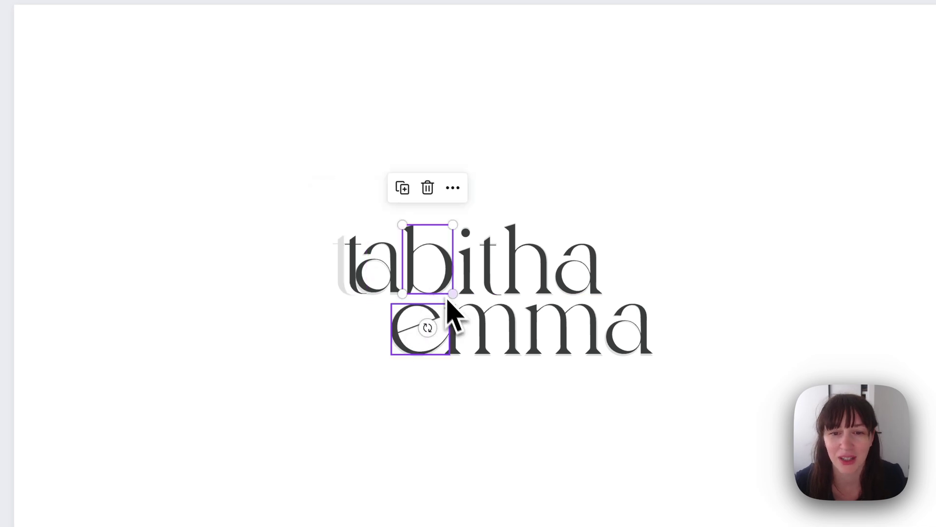
left_click_drag(426, 337, 422, 338)
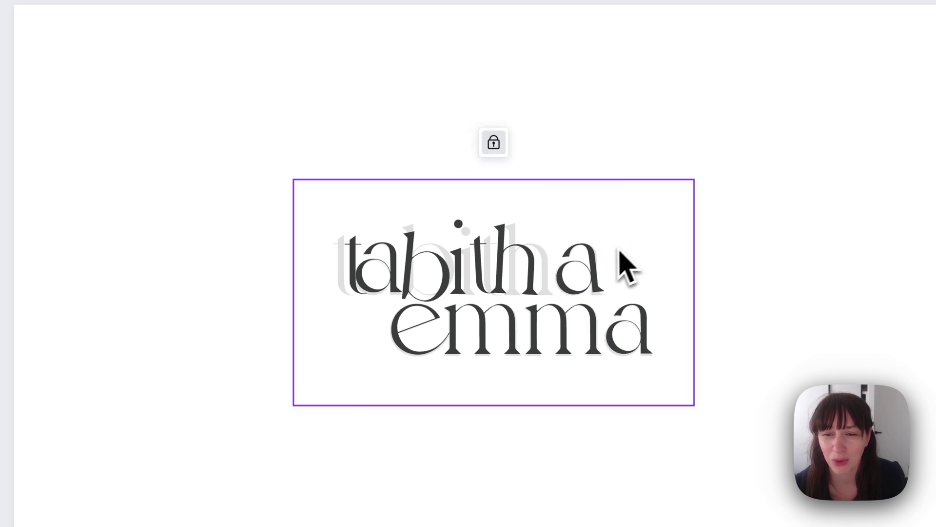
mouse_move(580, 268)
left_mouse_down()
mouse_move(566, 280)
mouse_move(581, 255)
mouse_move(575, 262)
left_mouse_up()
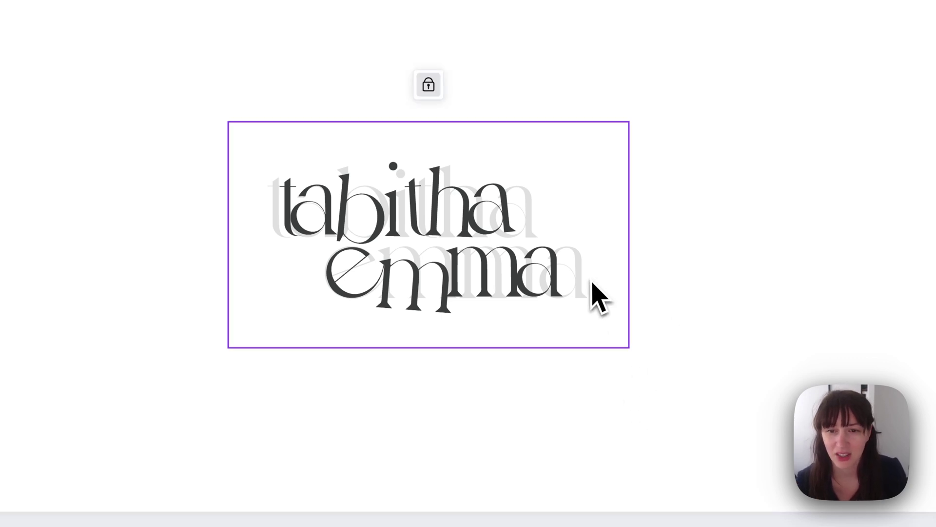
left_click(429, 84)
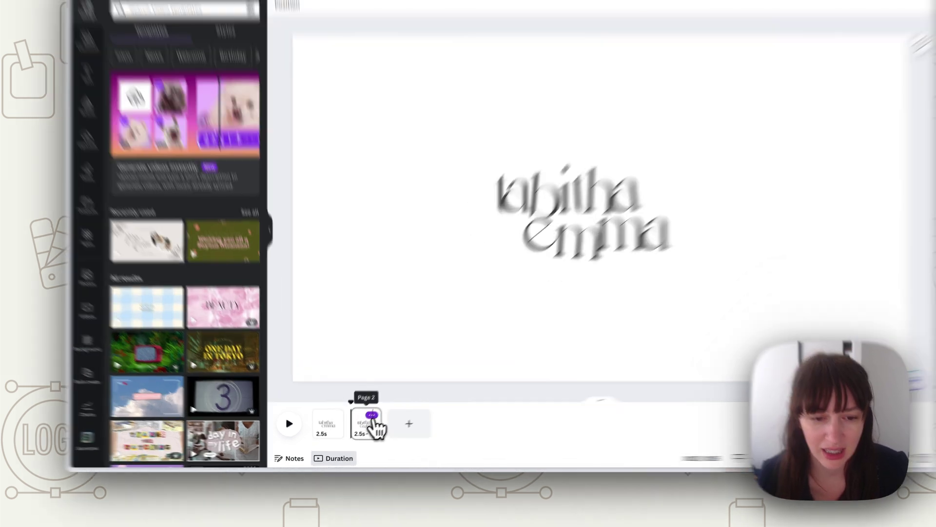
Step: Duplicate pages 2 and 3, then rearrange the letters on the new fourth page
left_click(361, 423)
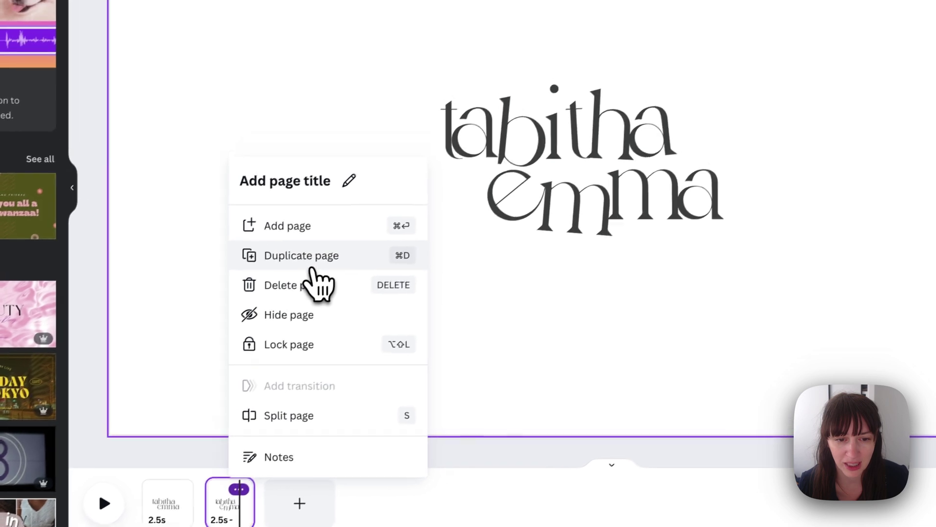
left_click(405, 197)
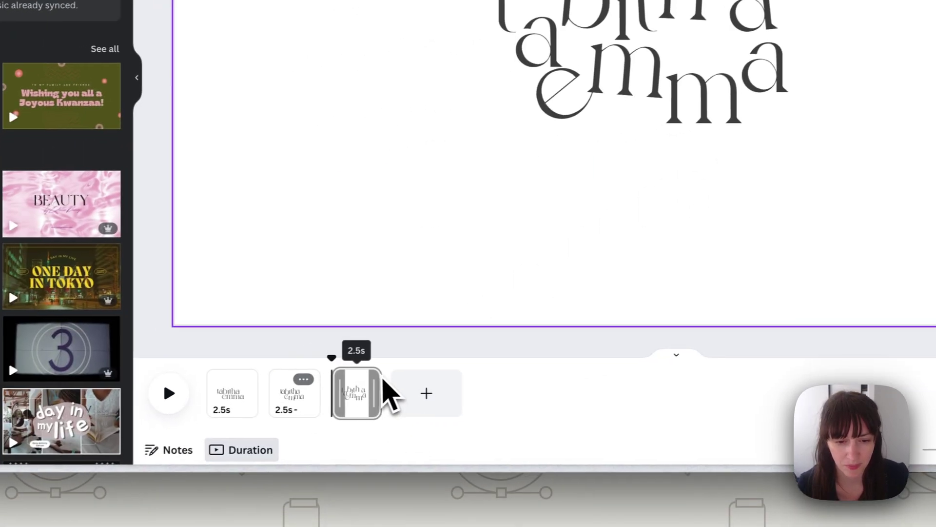
left_click(365, 379)
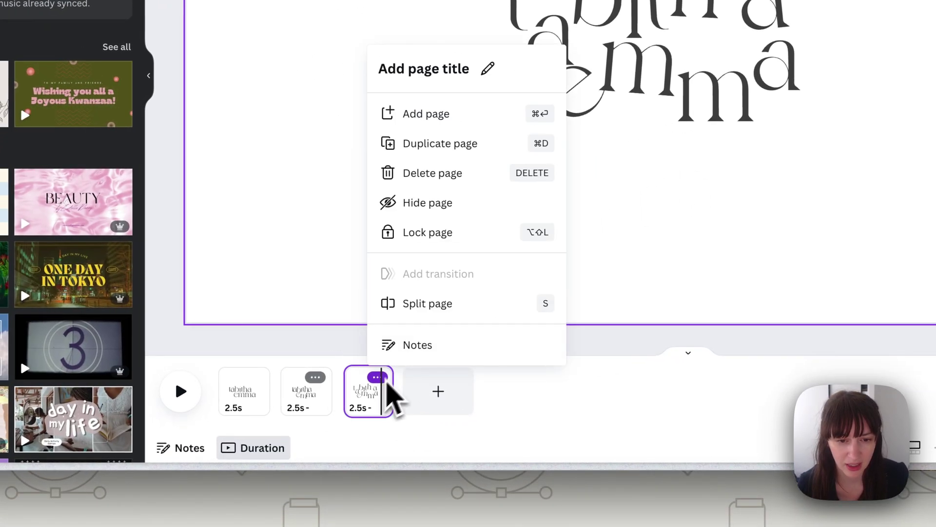
left_click(417, 142)
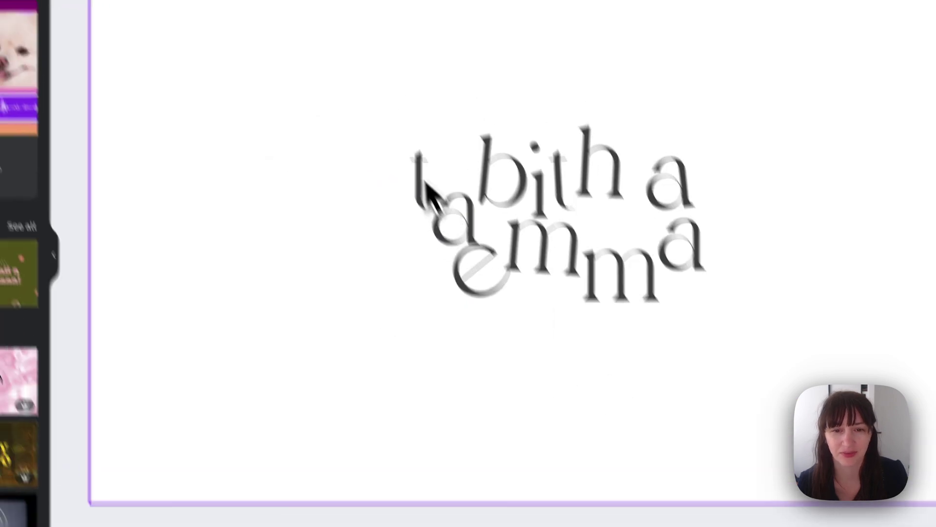
left_click(403, 129)
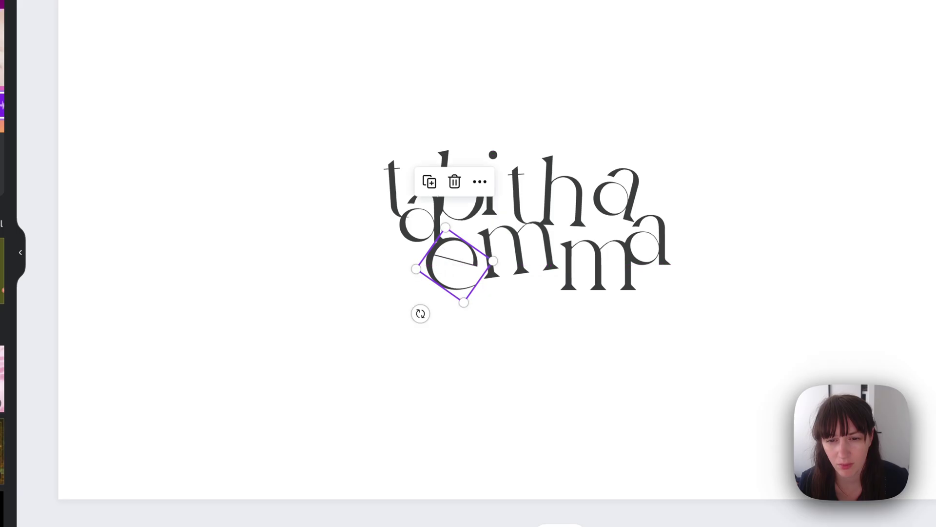
left_click(539, 332)
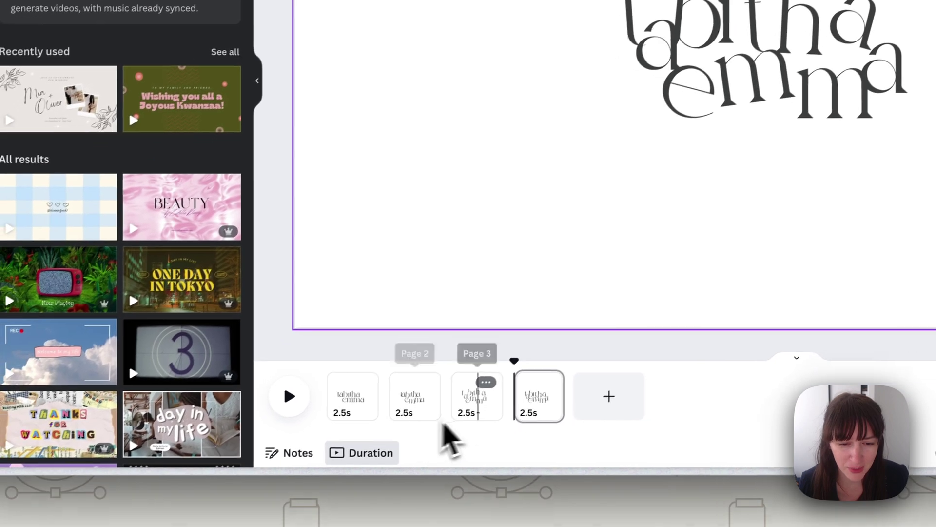
Step: Duplicate page 1 and drag the copy to the end of the page sequence
left_click(360, 395)
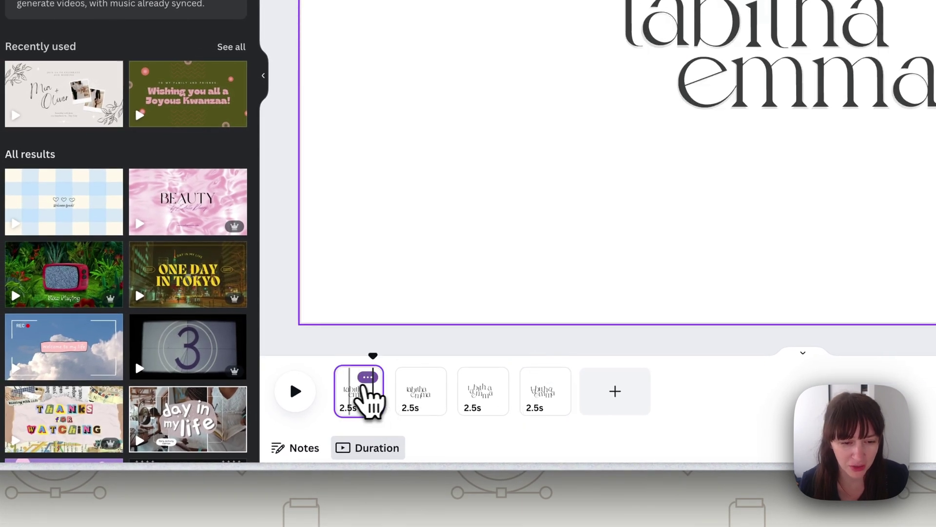
left_click(368, 378)
left_click(446, 145)
left_click_drag(422, 390, 577, 395)
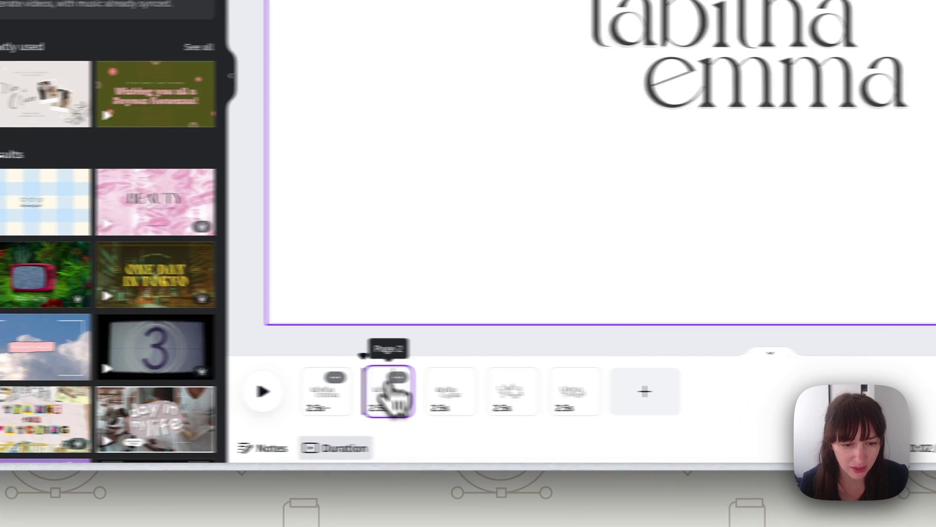
left_click_drag(451, 395, 501, 411)
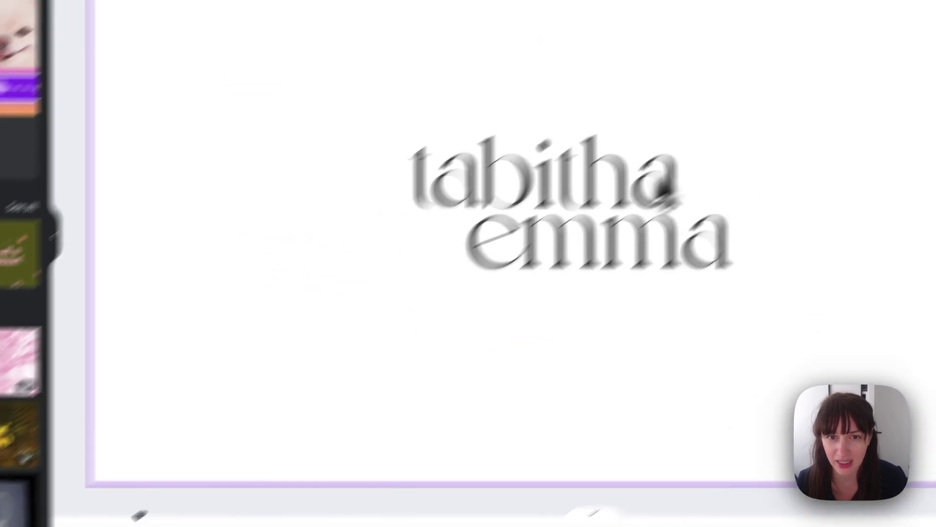
left_click(916, 29)
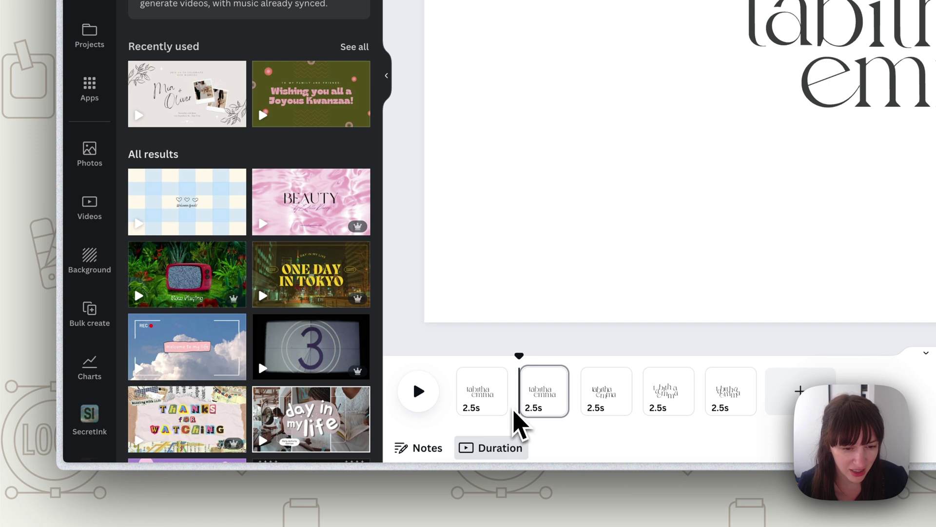
Step: Add Match & Move transitions after page 1 and after page 2
left_click(520, 408)
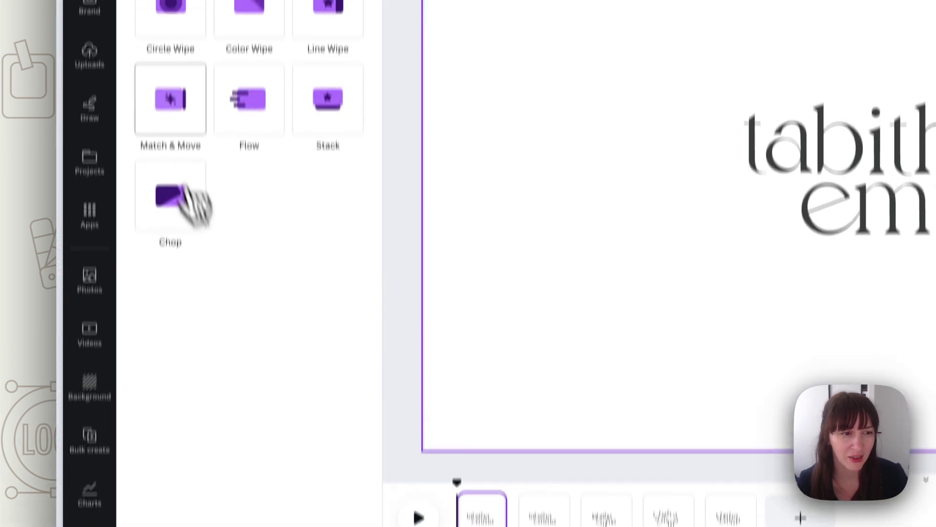
left_click(172, 177)
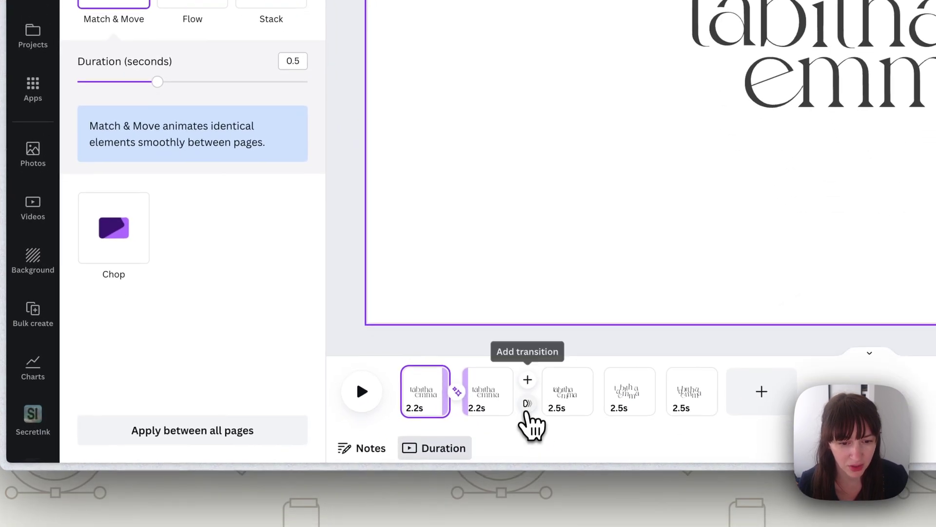
left_click(527, 404)
left_click(168, 184)
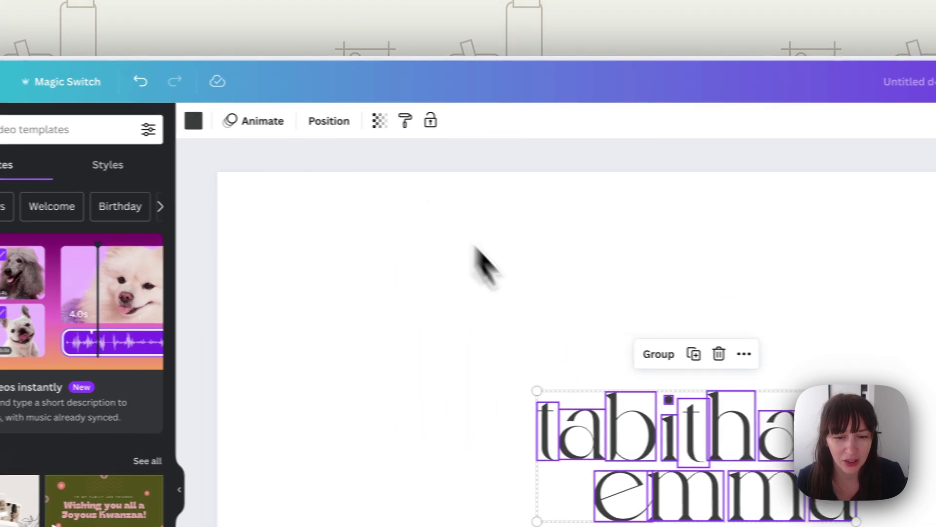
Step: Try Pulse, Rotate and Flicker, then apply Wiggle to the text at about quarter intensity
left_click(257, 121)
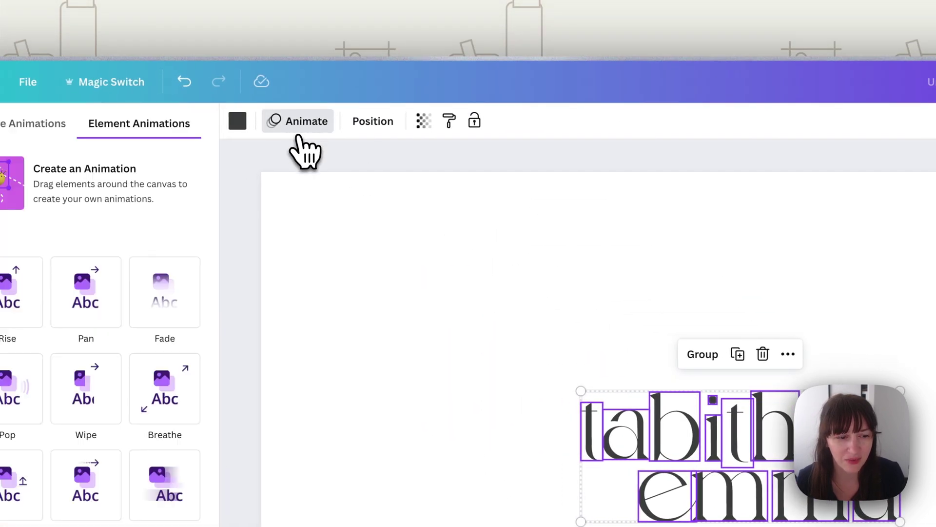
scroll(195, 439, "down", 5)
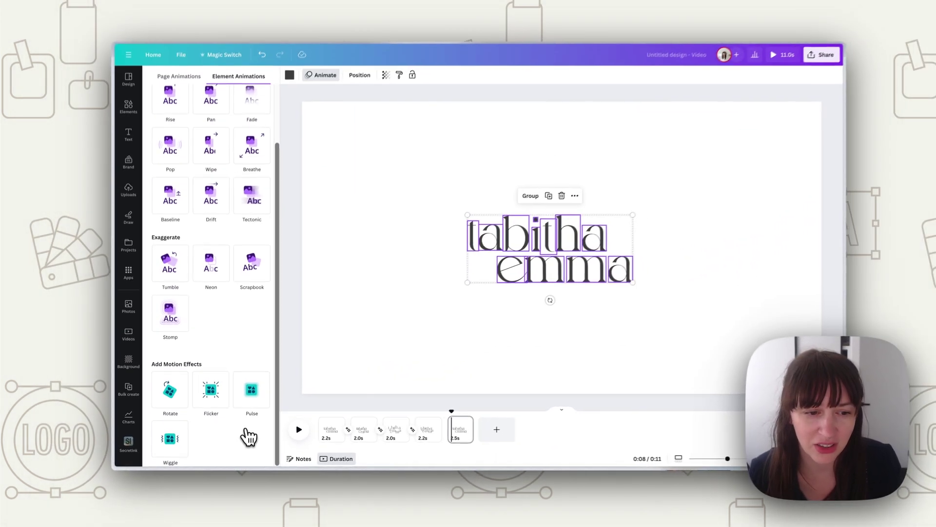
left_click(277, 380)
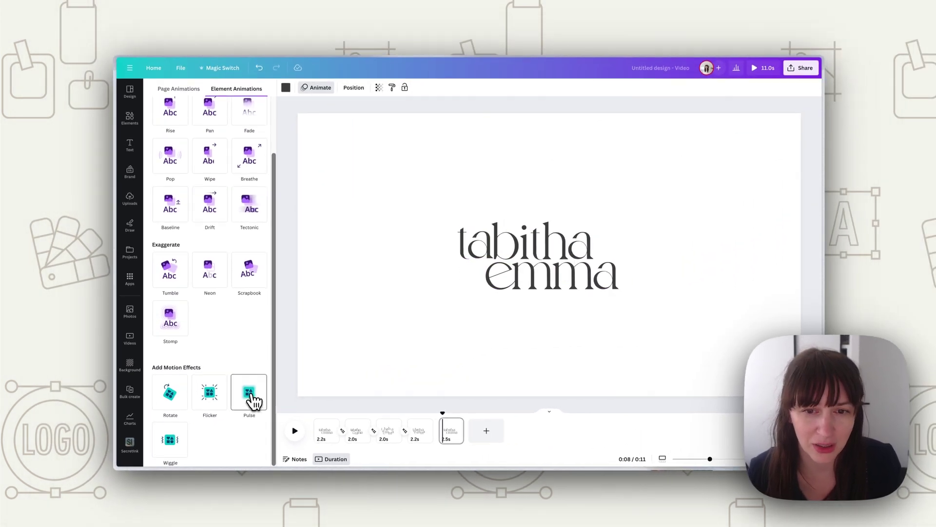
left_click(182, 449)
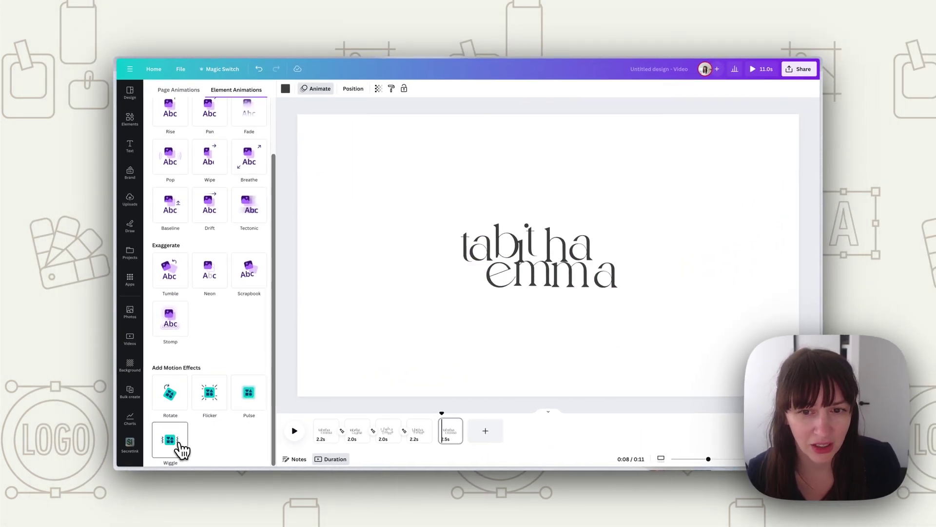
left_click(179, 407)
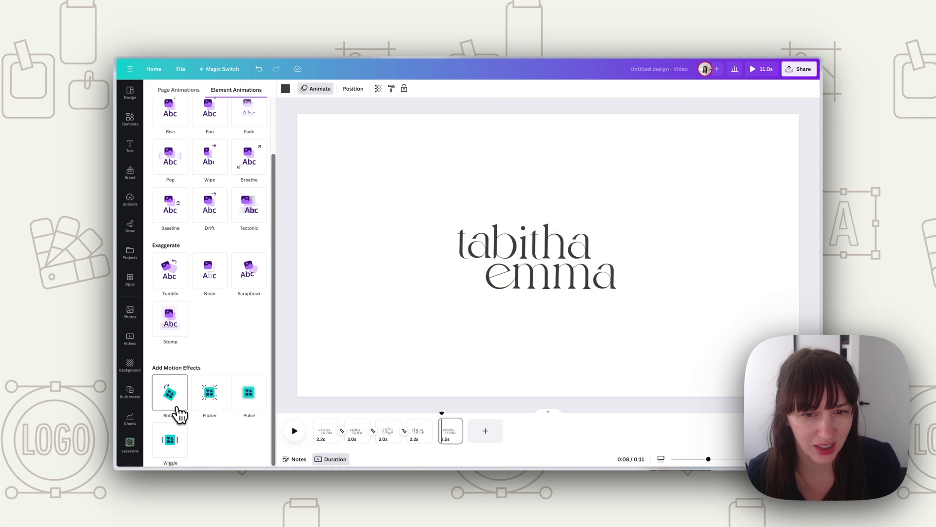
left_click(209, 394)
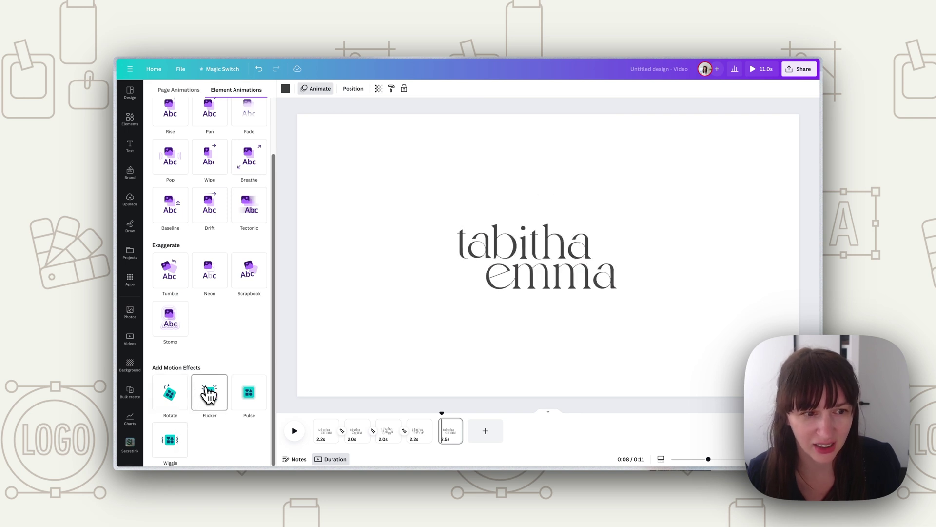
left_click(244, 397)
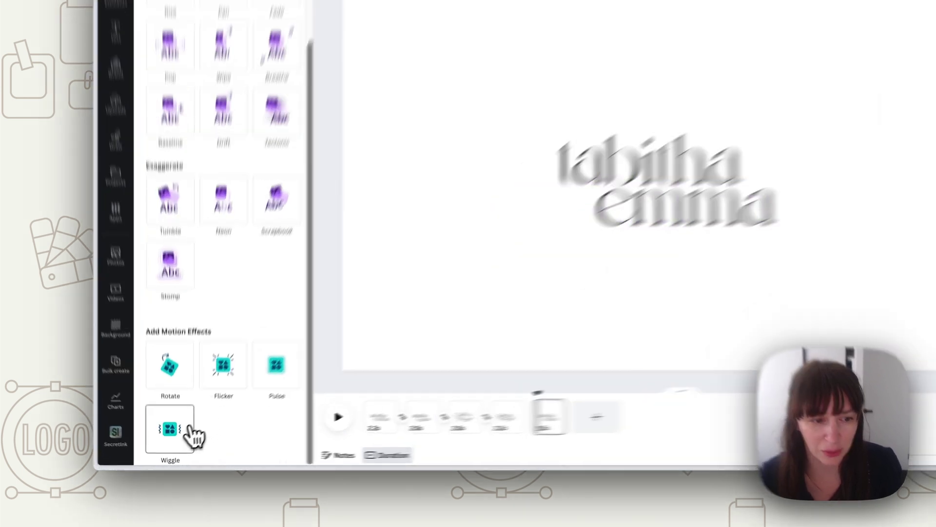
left_click(170, 440)
left_click_drag(241, 364, 197, 369)
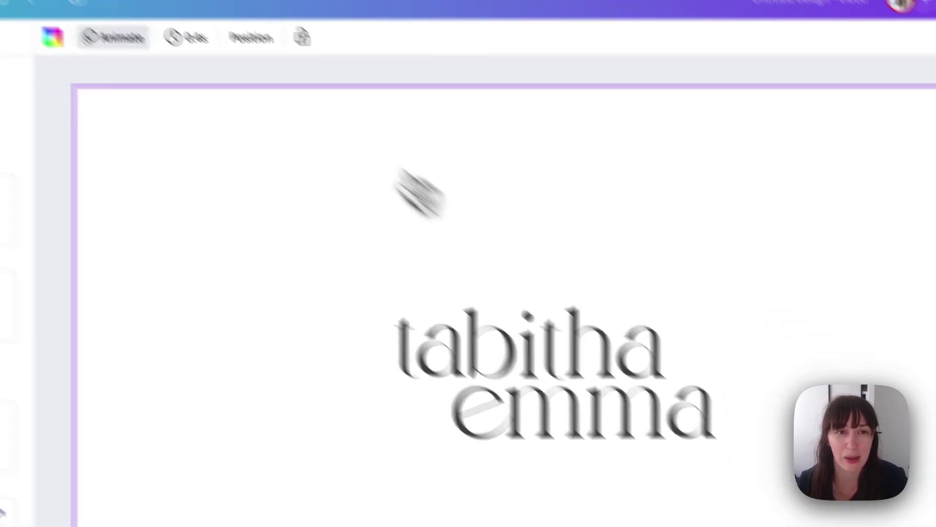
Step: Open the 0.4s animation timing control and adjust its Timing slider
left_click(236, 59)
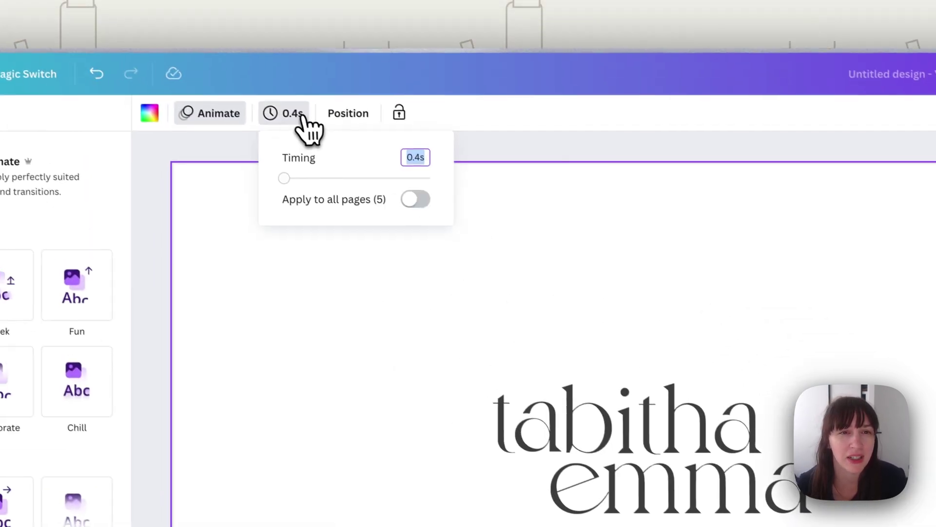
left_click(294, 187)
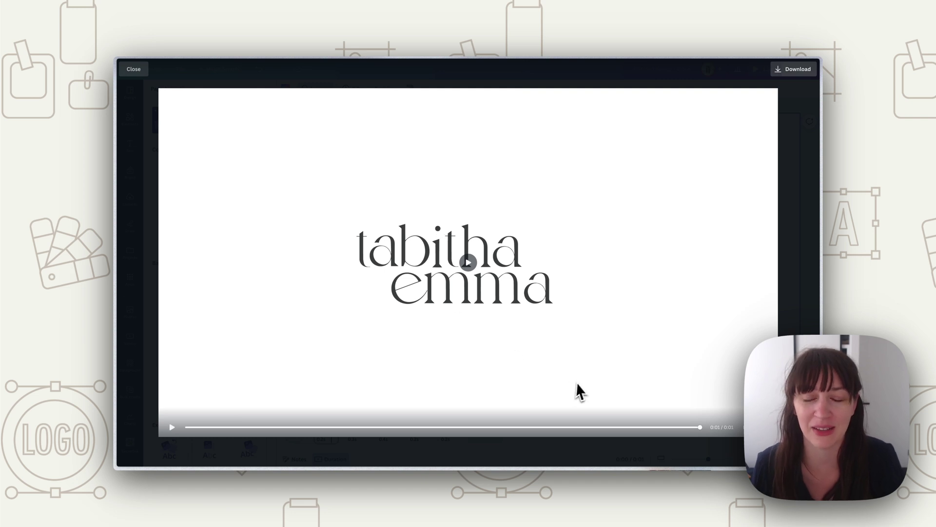
left_click(562, 361)
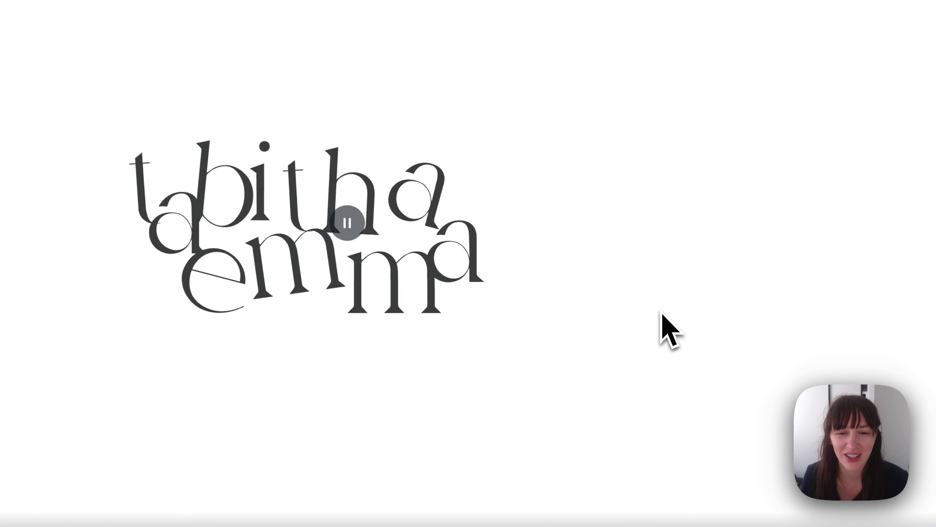